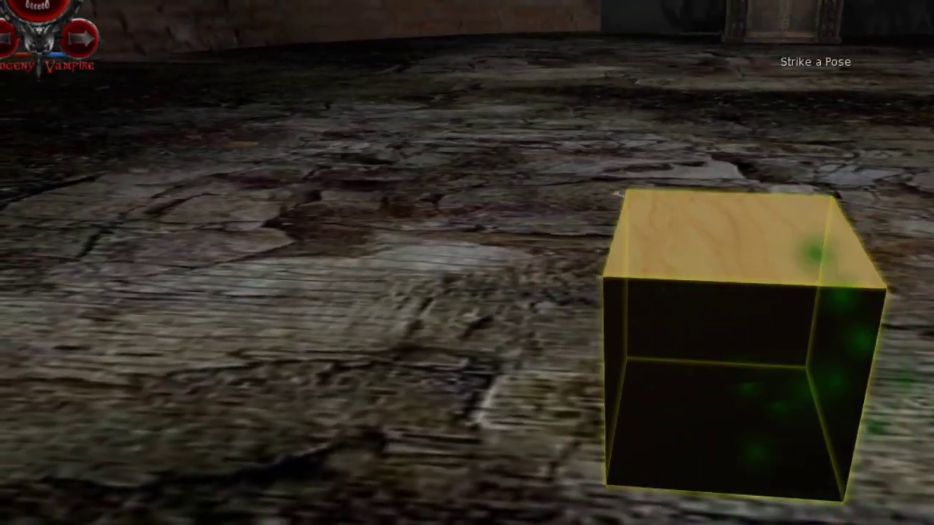
Step: Open the "How to use this kit" notecard in the Vampire Fangs Kit inventory folder and read the build instructions
key("ctrl+3")
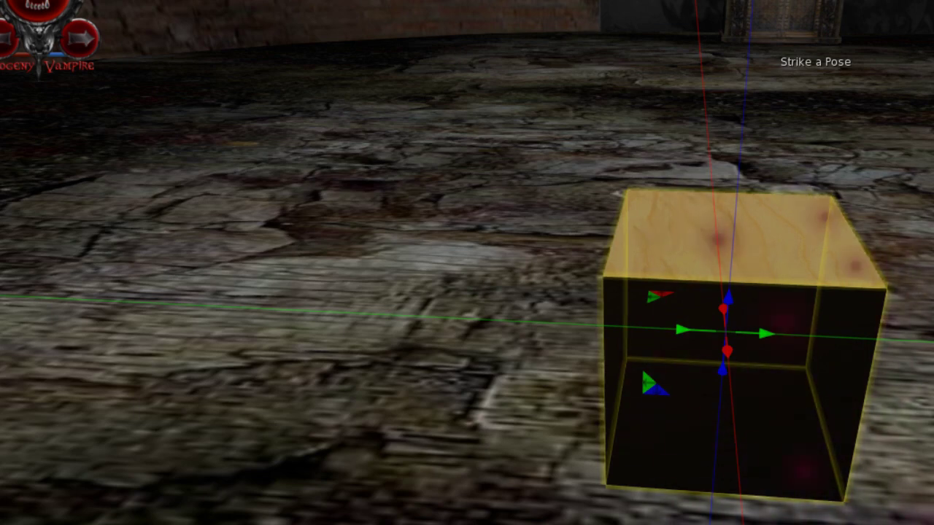
key("ctrl+i")
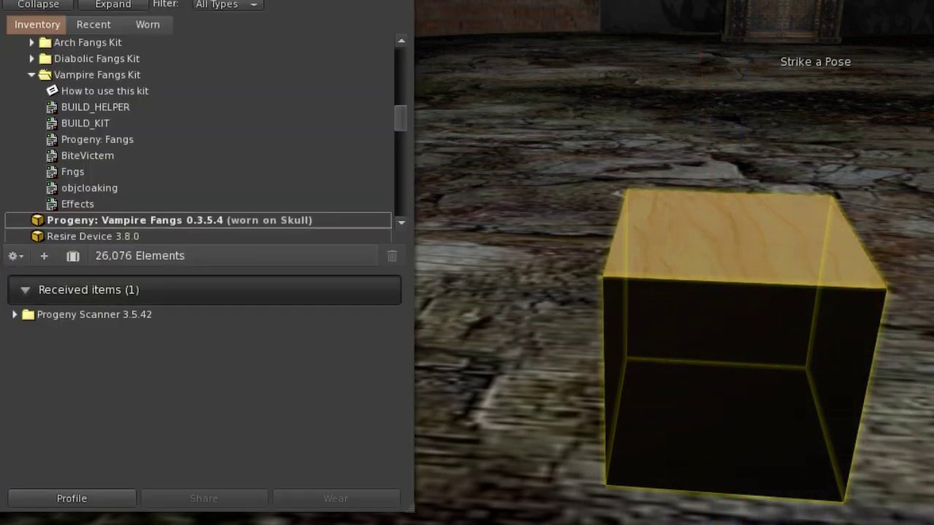
left_click(97, 75)
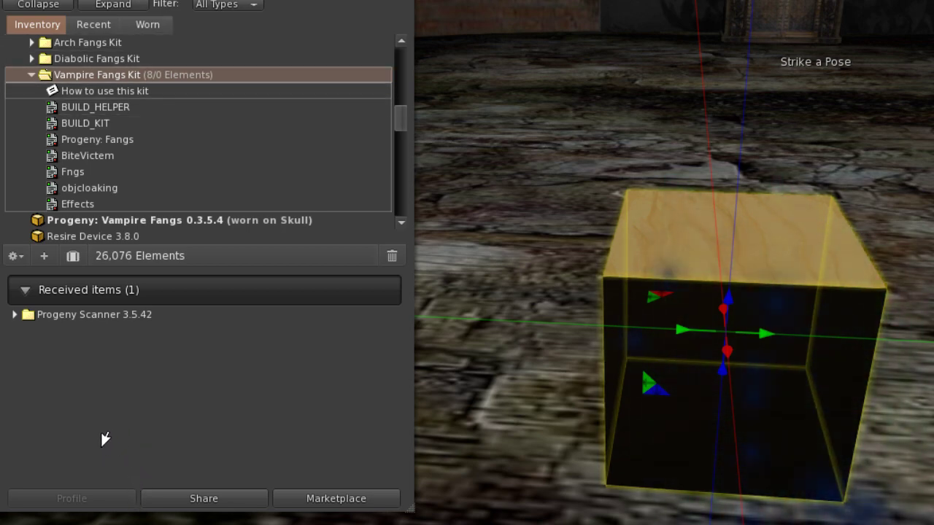
key("Down")
key("Return")
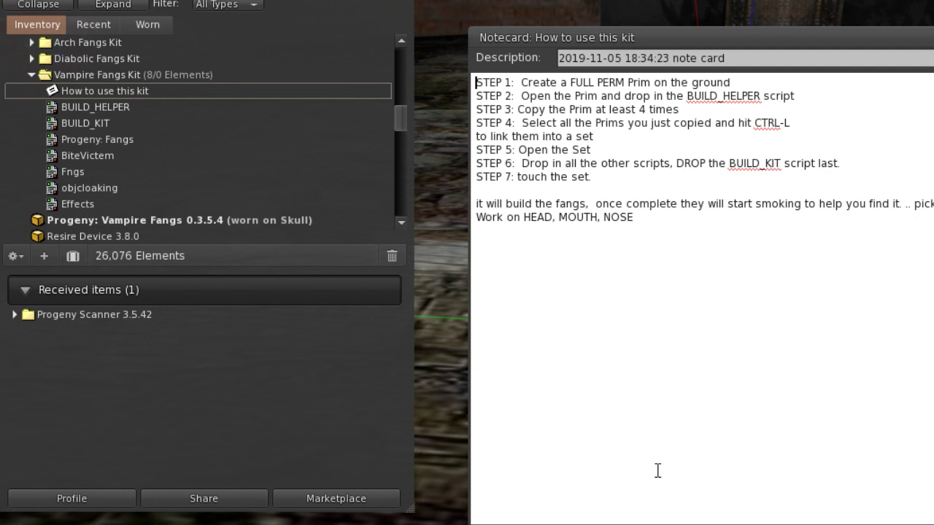
left_click(75, 106)
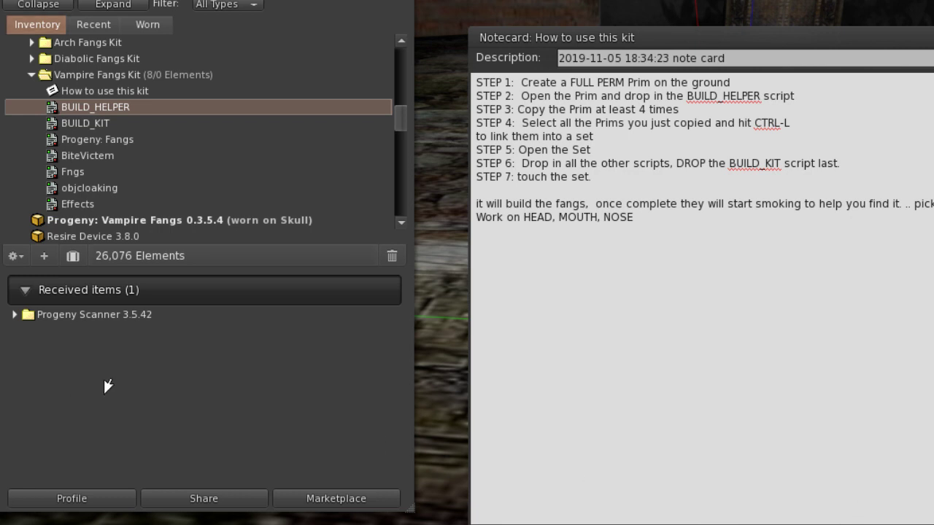
key("Down")
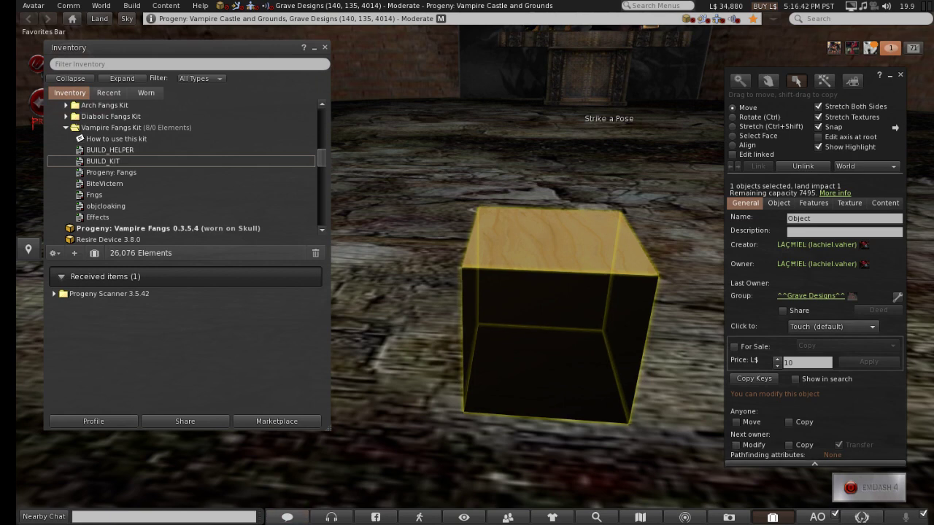
Step: Add the BUILD_HELPER script to the contents of the wooden box on the floor
left_click(884, 203)
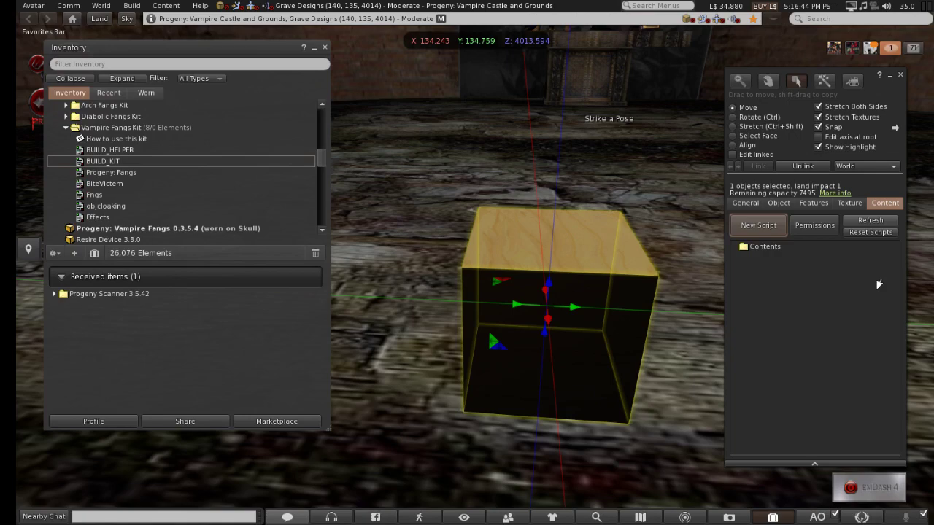
left_click_drag(565, 242, 475, 249, "alt")
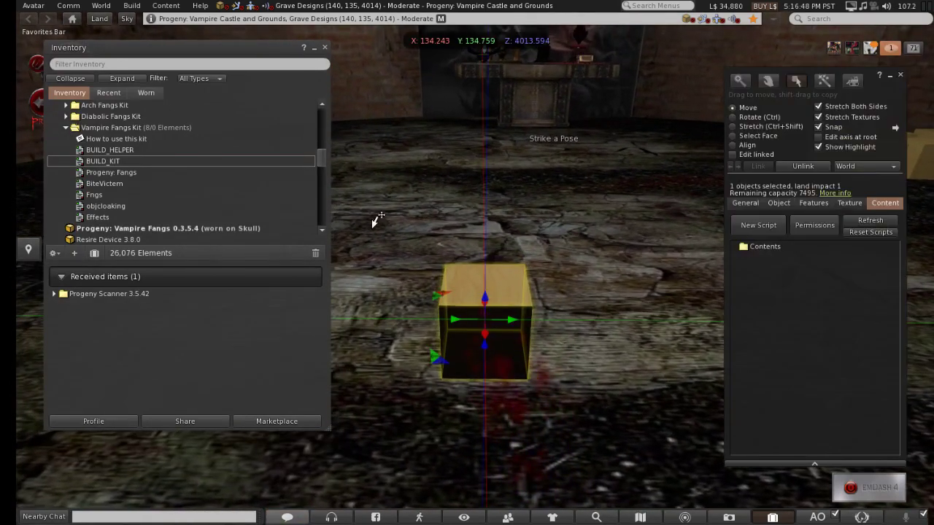
left_click(110, 150)
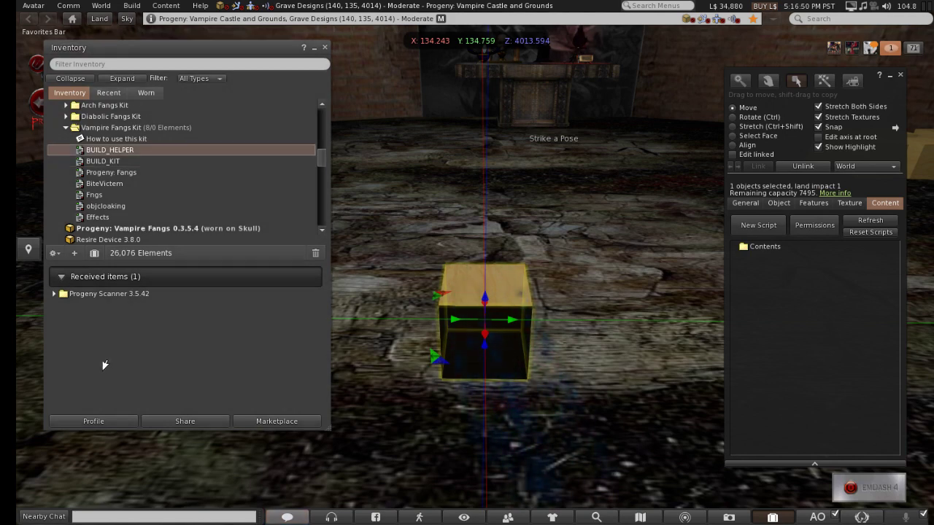
left_click_drag(109, 150, 776, 246)
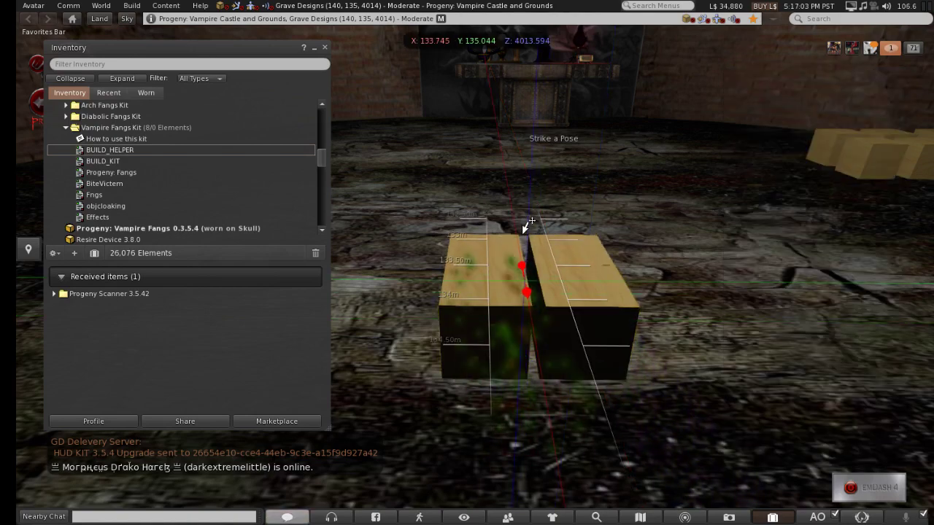
Step: Duplicate the scripted boxes into a block of eight, arranged in two rows of four
left_click(600, 356, "shift")
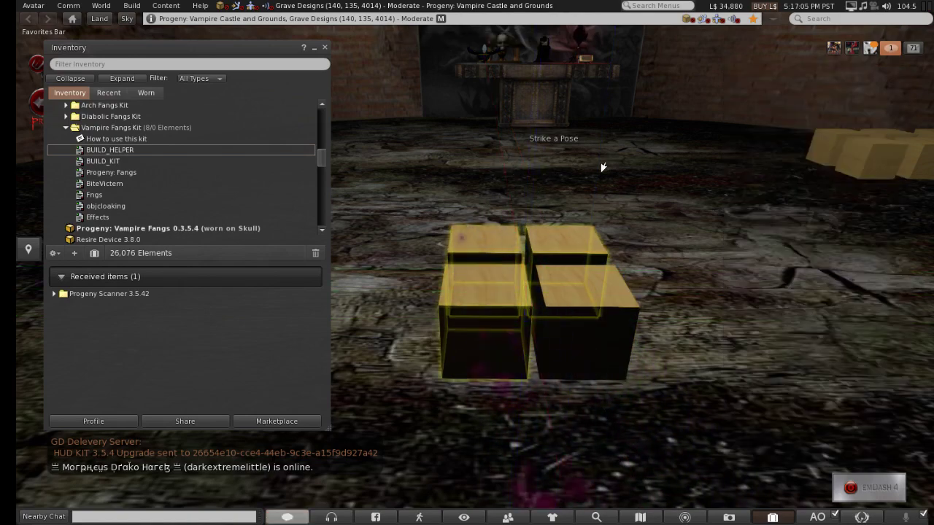
left_click_drag(552, 293, 698, 295, "shift")
left_click_drag(701, 215, 733, 213, "shift")
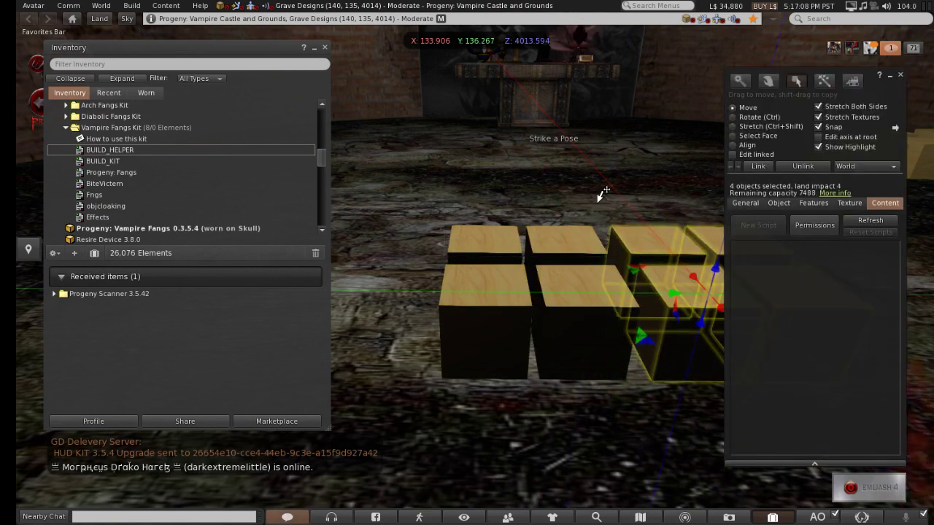
Step: Select all eight boxes, move them to about Y 135.242, and link them into one set
left_click(584, 284, "shift")
left_click(566, 248, "shift")
left_click(483, 247, "shift")
left_click(484, 284, "shift")
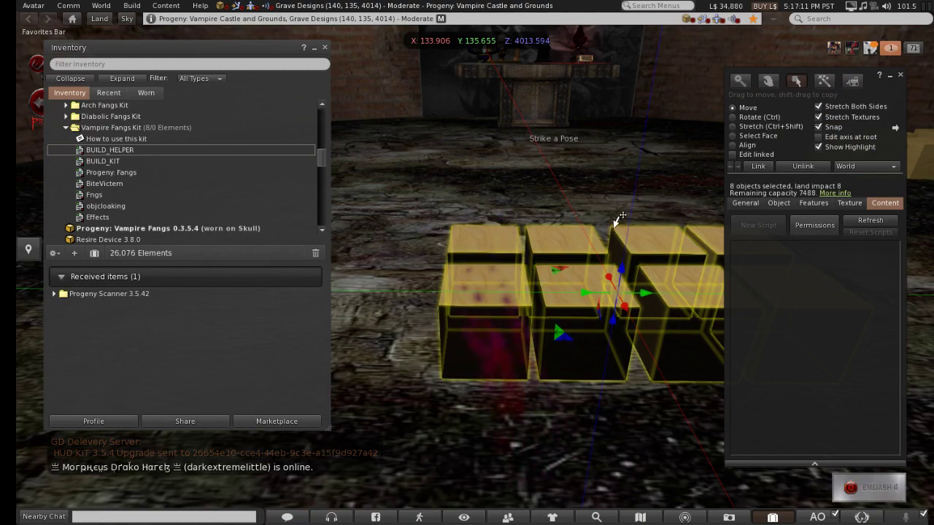
left_click_drag(645, 292, 582, 293)
left_click_drag(582, 226, 582, 226)
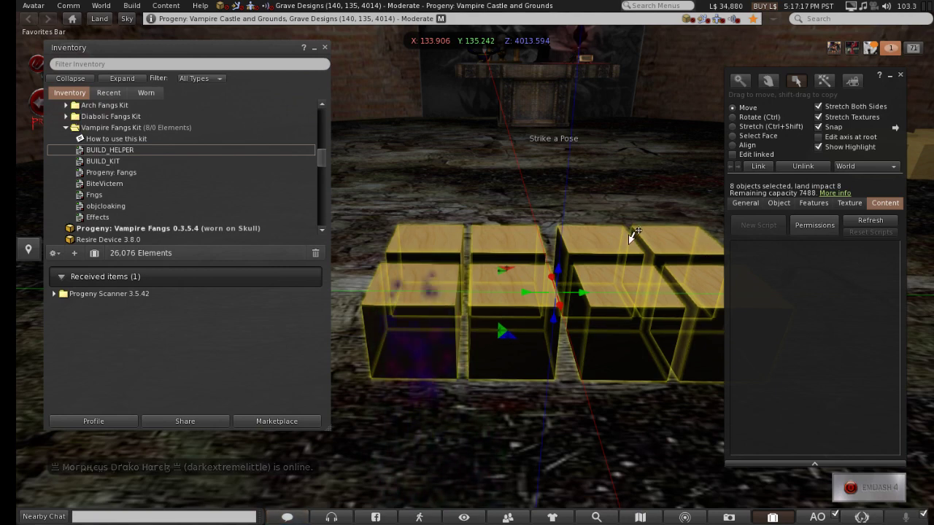
key("ctrl+l")
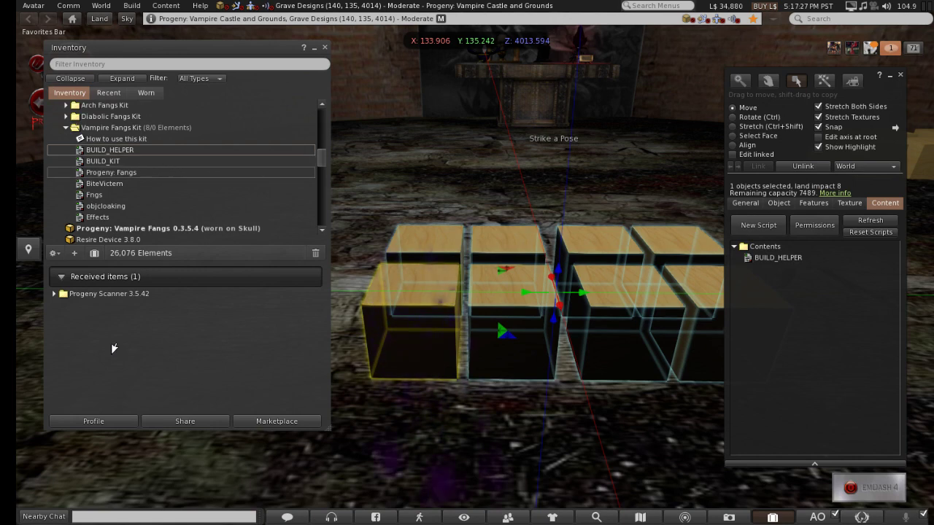
Step: Add the Progeny: Fangs, BiteVictem, Fngs, objcloaking and Effects scripts to the linked set's contents
left_click(111, 173)
left_click(97, 217, "shift")
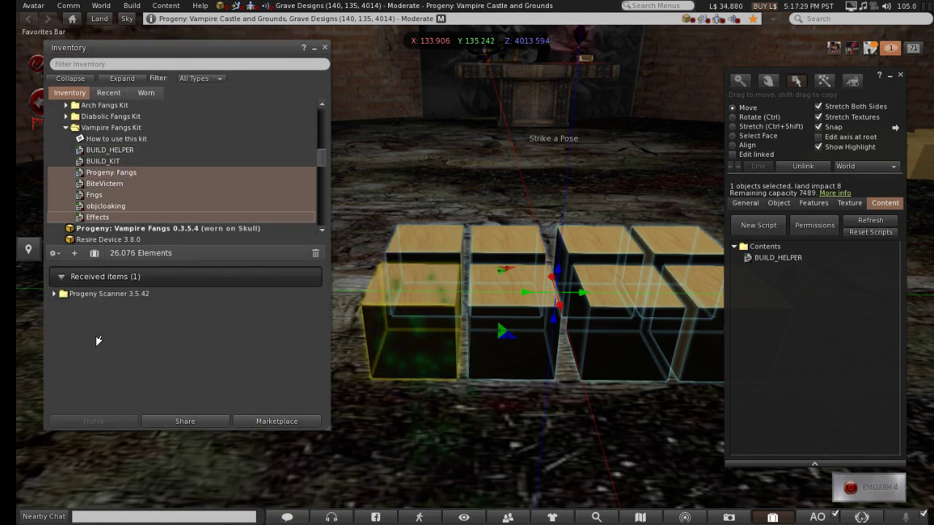
left_click_drag(804, 222, 806, 221)
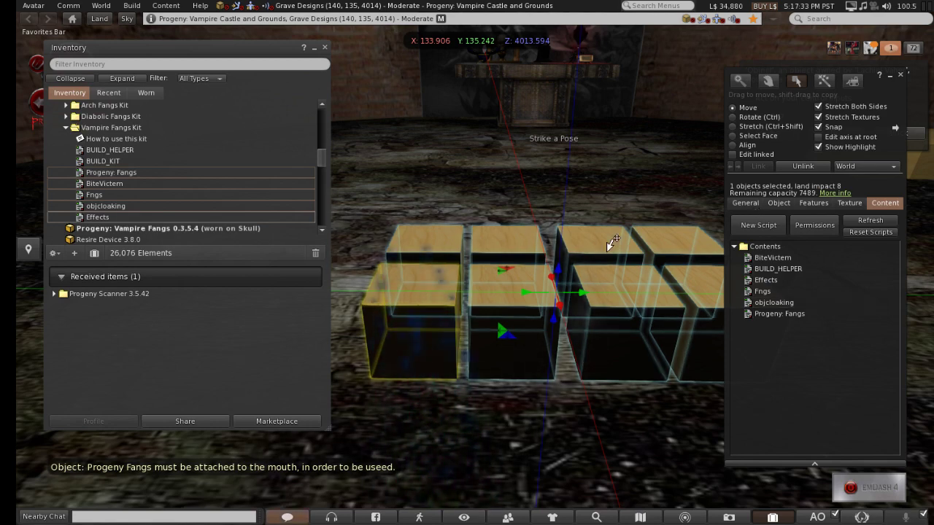
Step: Add the BUILD_KIT script to the linked set as the last script and close the object editor
left_click_drag(103, 161, 651, 234)
left_click(808, 139)
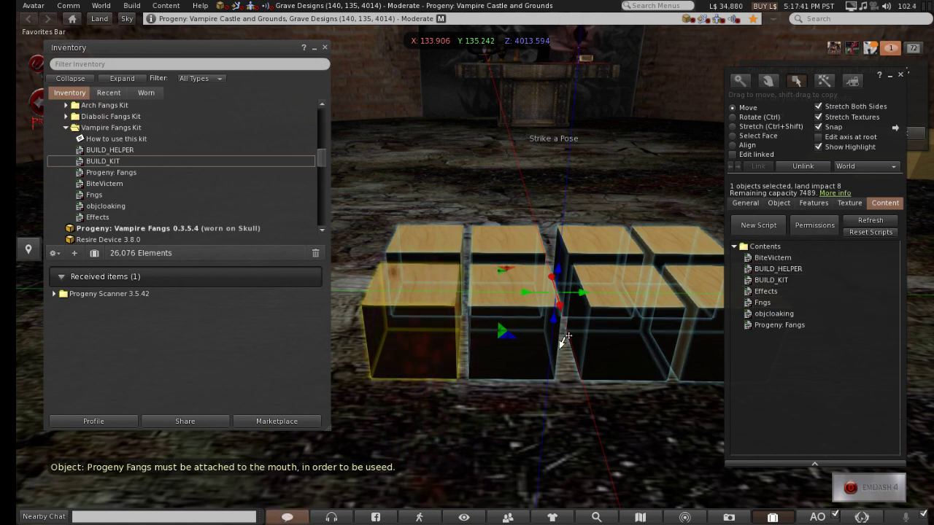
left_click(900, 75)
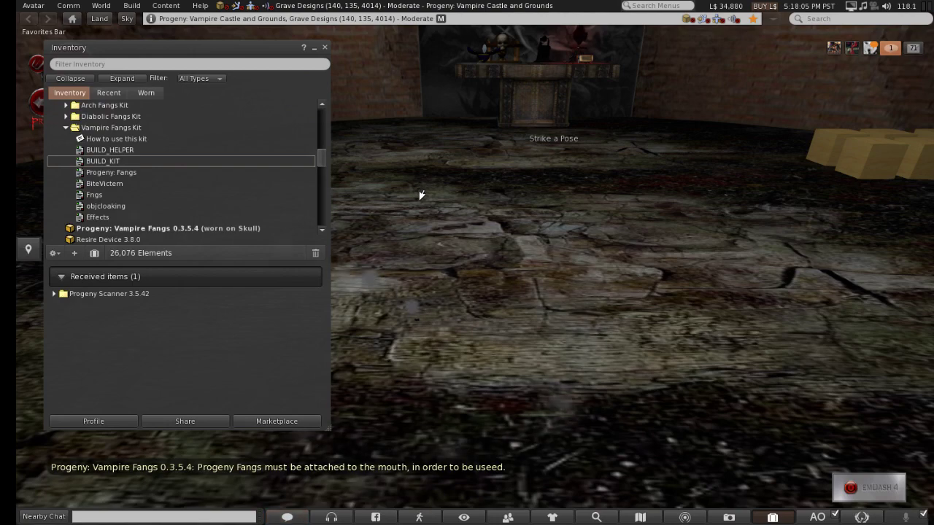
Step: Locate the smoking fangs on the floor, open them for editing, and inspect their contents, name and general properties
left_click_drag(420, 195, 475, 256, "alt")
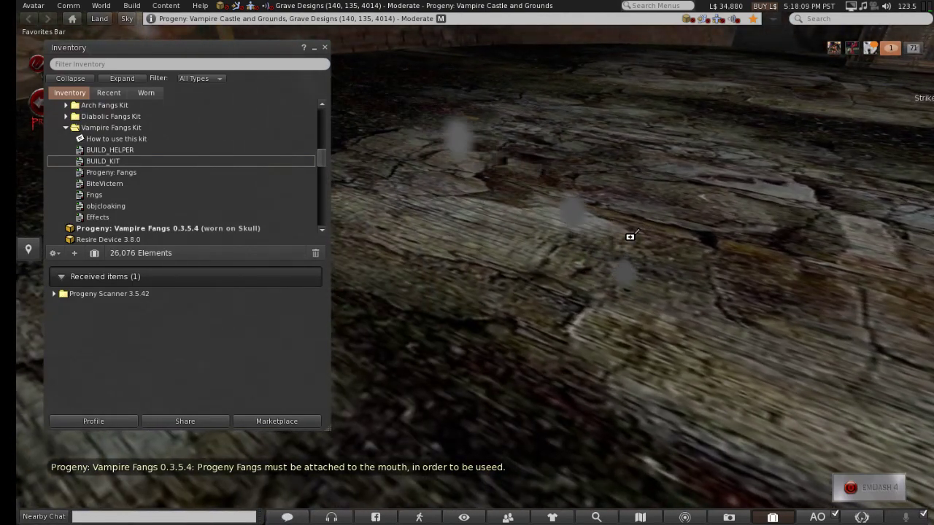
left_click_drag(630, 237, 477, 250, "alt")
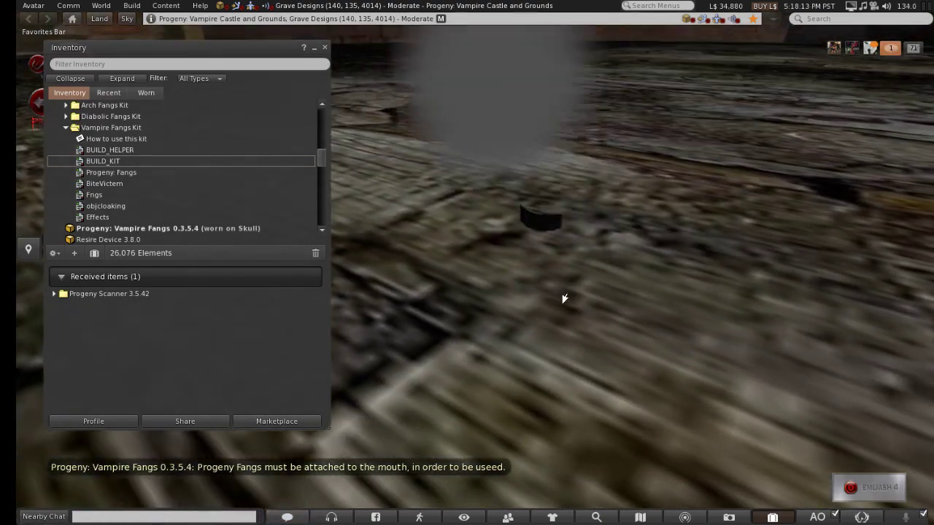
right_click(545, 221)
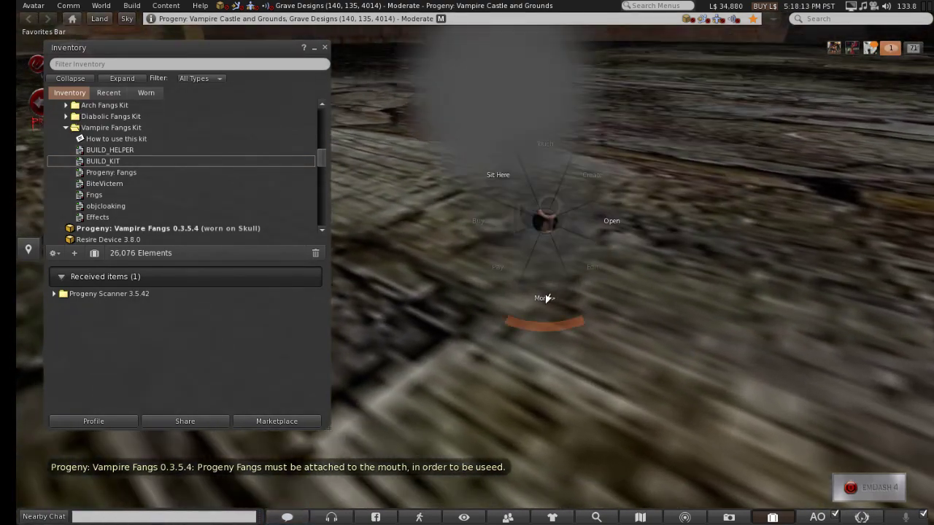
left_click(592, 266)
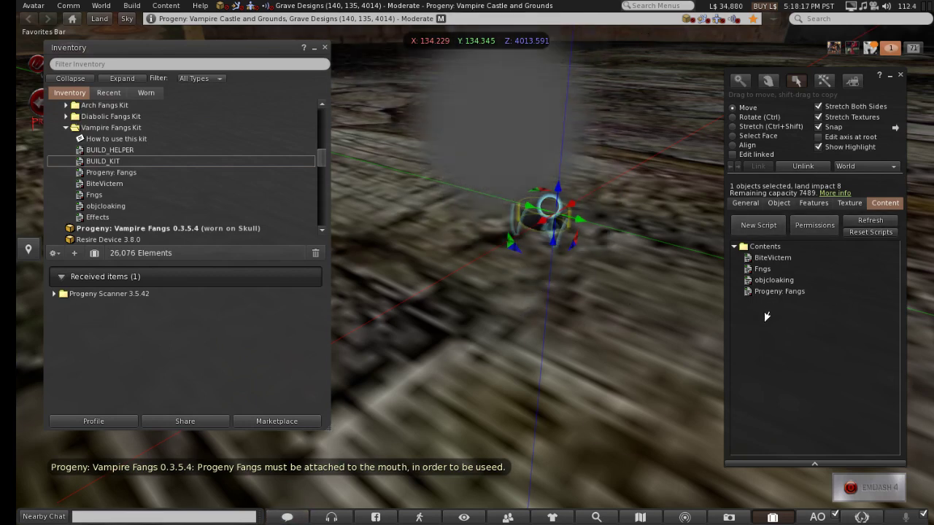
left_click(745, 202)
left_click(798, 219)
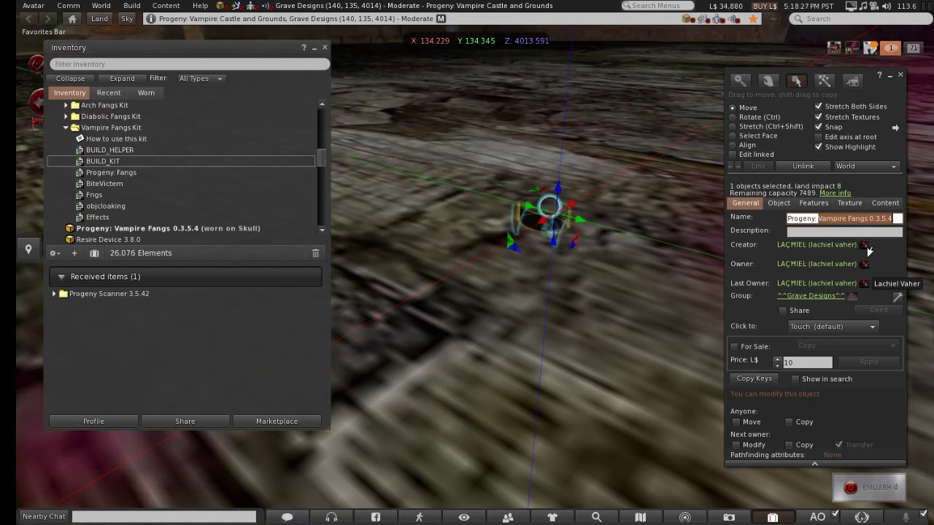
Step: Take the newly built fangs into inventory and detach the old Progeny: Vampire Fangs 0.3.5.4 worn on the skull
right_click(533, 226)
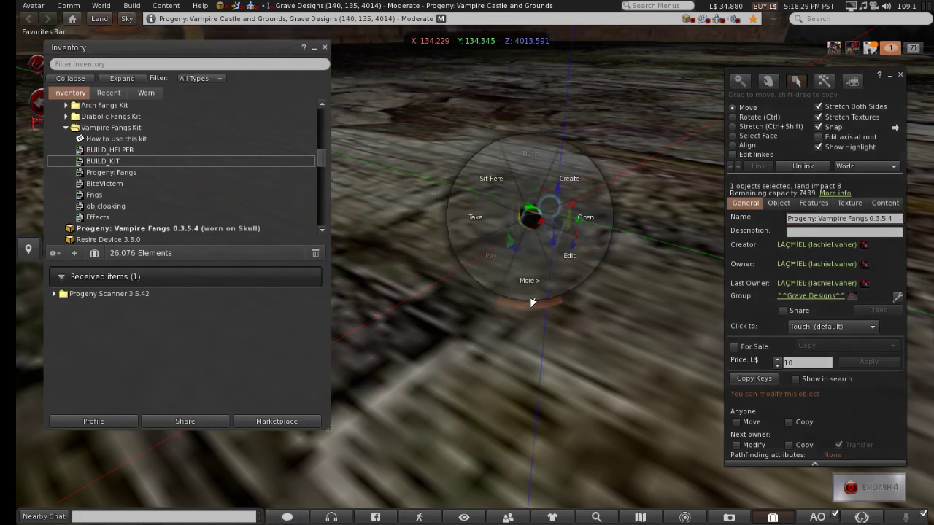
left_click(504, 302)
key("Delete")
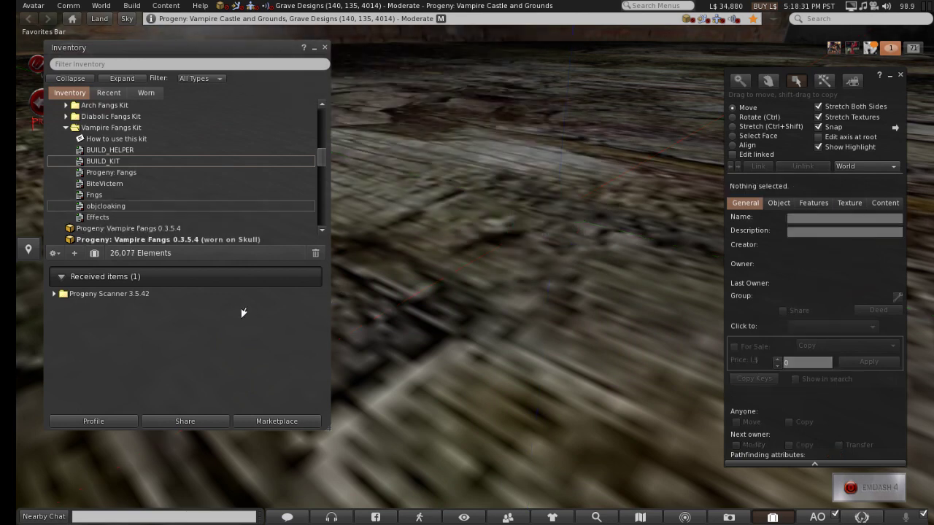
right_click(196, 230)
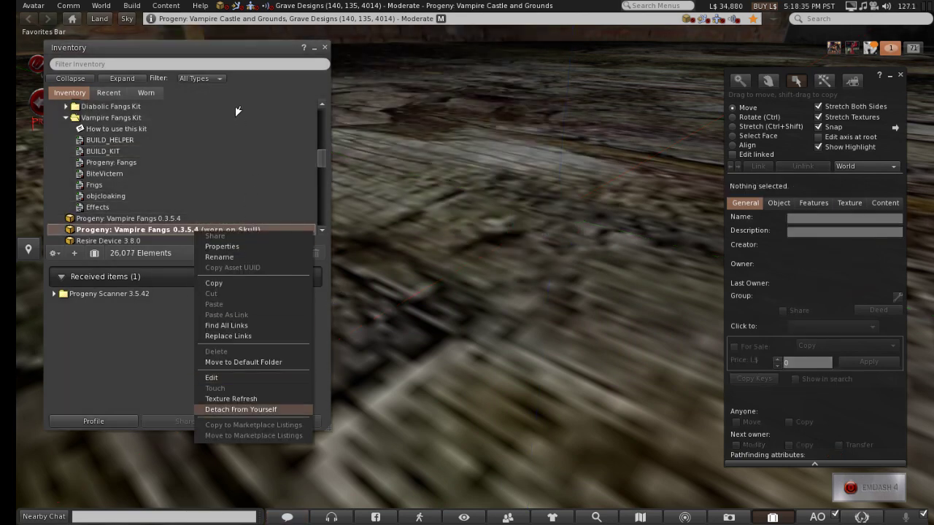
left_click(241, 409)
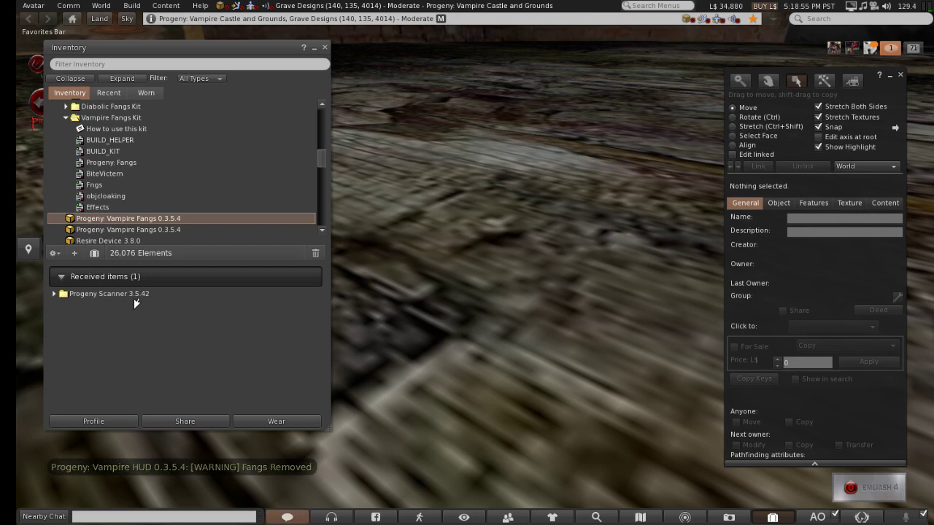
Step: Try adding the new Progeny: Vampire Fangs 0.3.5.4 at the default attachment point, and detach them from the right hand
right_click(136, 218)
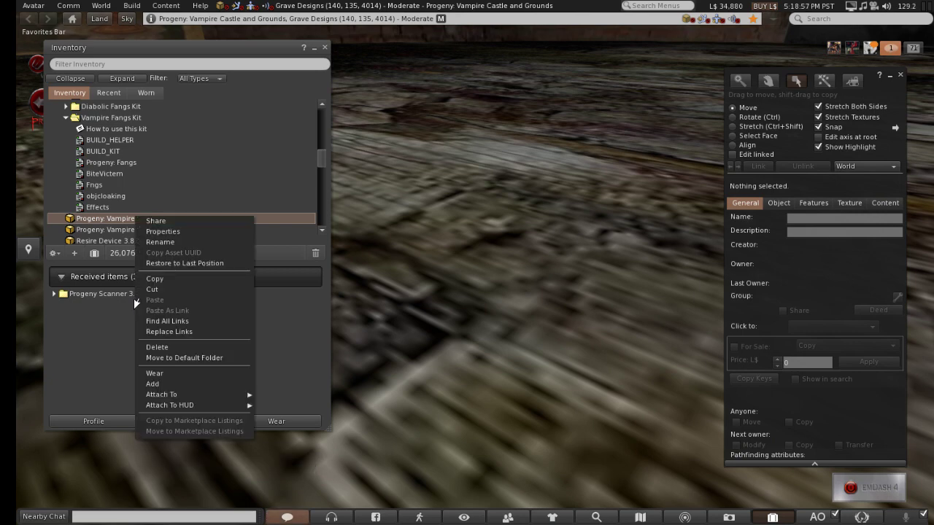
left_click(155, 384)
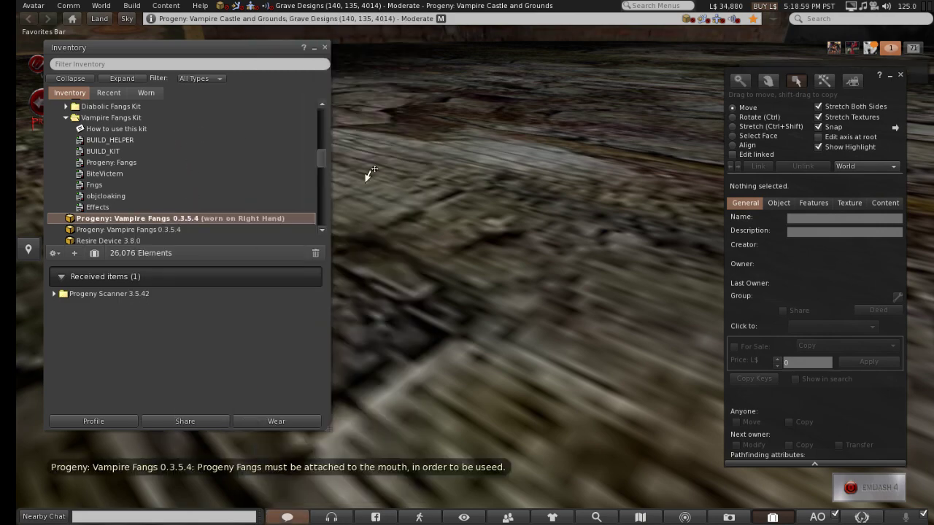
key("Escape")
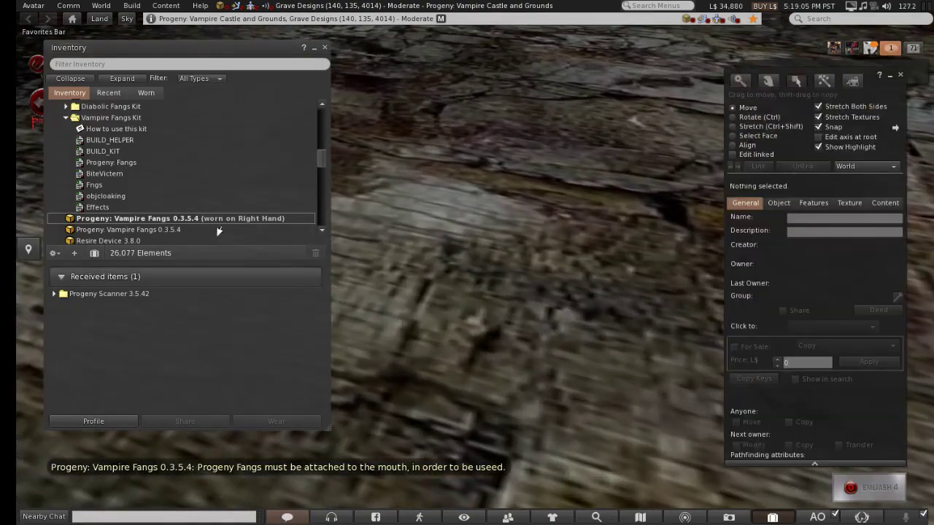
right_click(132, 219)
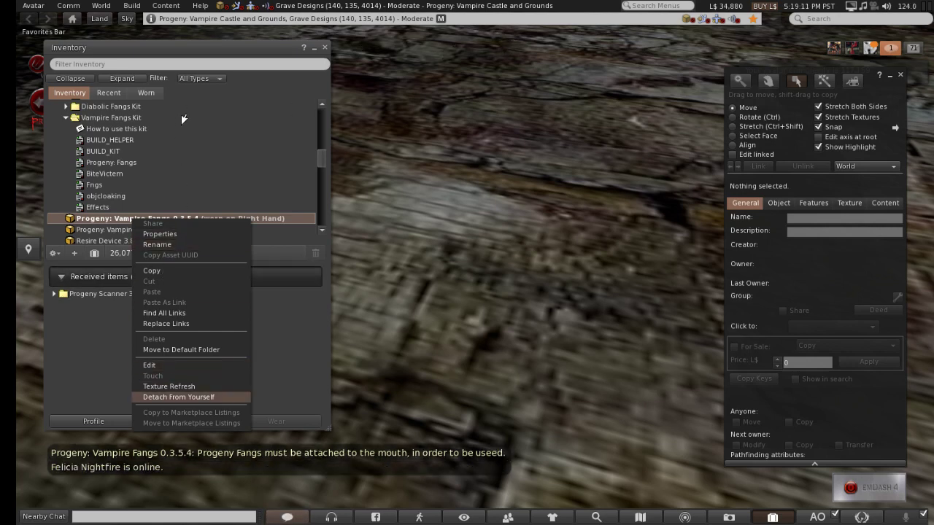
left_click(183, 397)
Step: Attach the new Progeny: Vampire Fangs 0.3.5.4 to the avatar's Skull attachment point
right_click(154, 219)
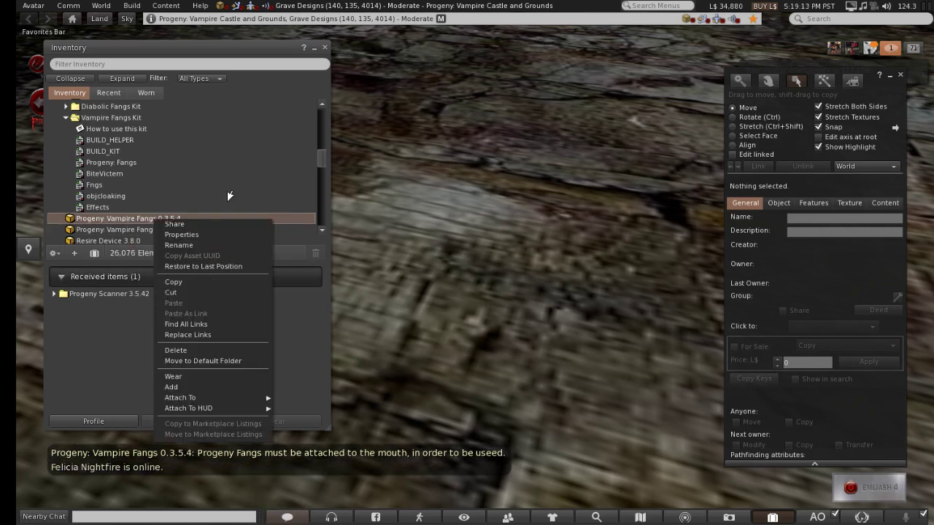
mouse_move(228, 398)
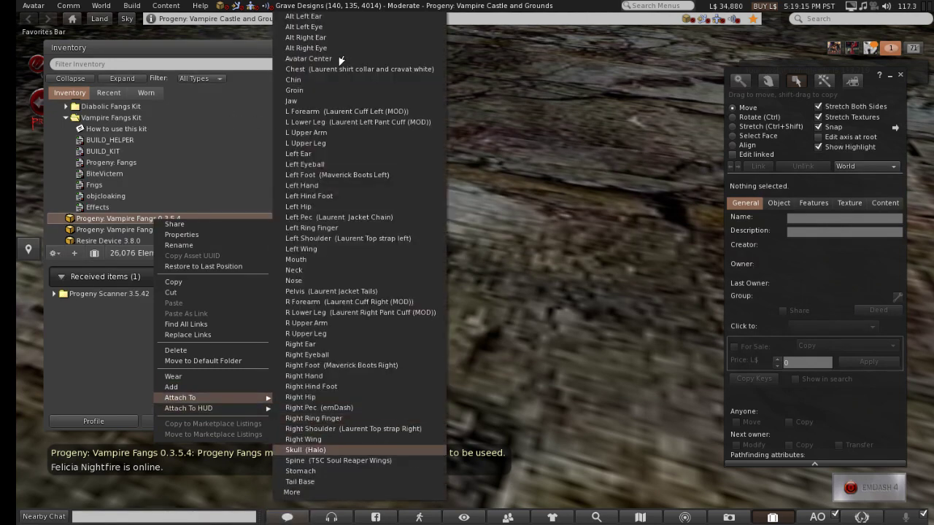
key("Down")
key("Down")
key("Down")
key("Up")
key("Up")
key("Up")
key("Up")
key("Up")
key("Down")
key("Down")
key("Return")
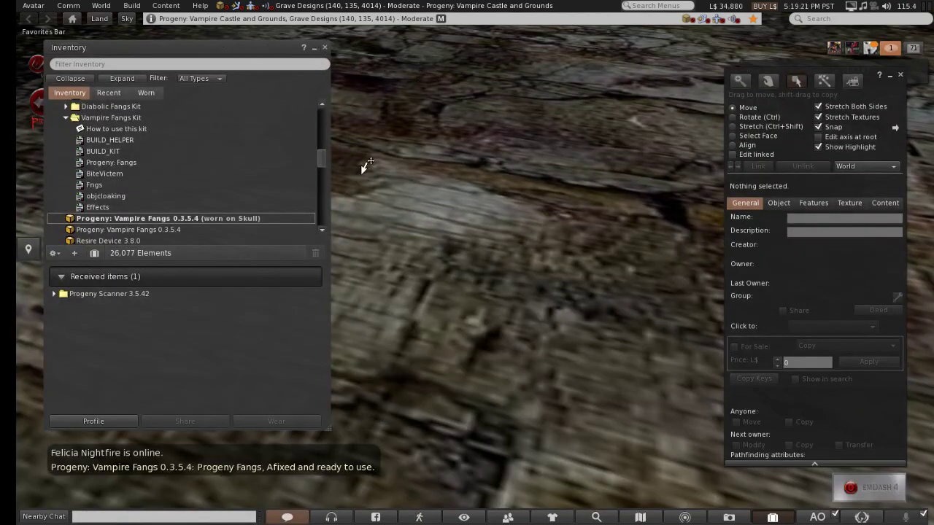
Step: Bring the avatar's head into close view and switch to object editing for the worn fangs
key("Escape")
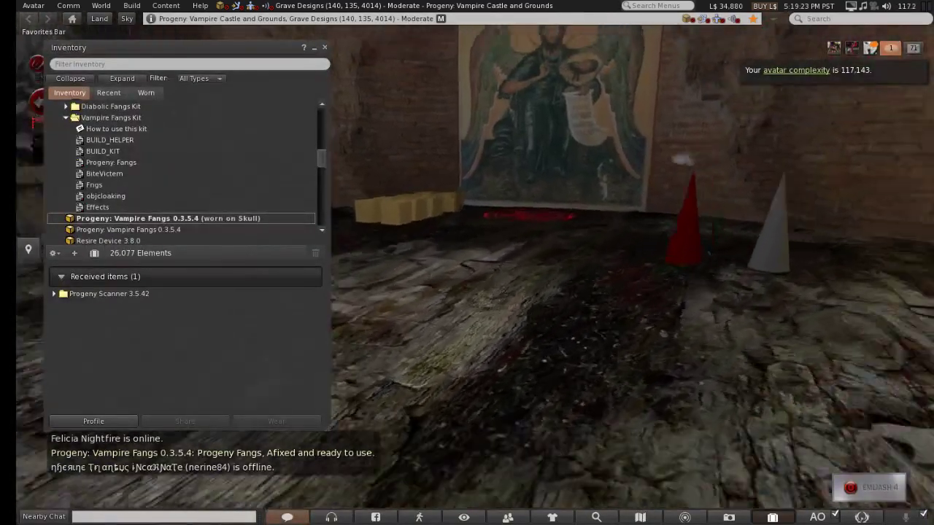
left_click_drag(467, 263, 642, 263, "alt")
left_click(452, 143, "alt")
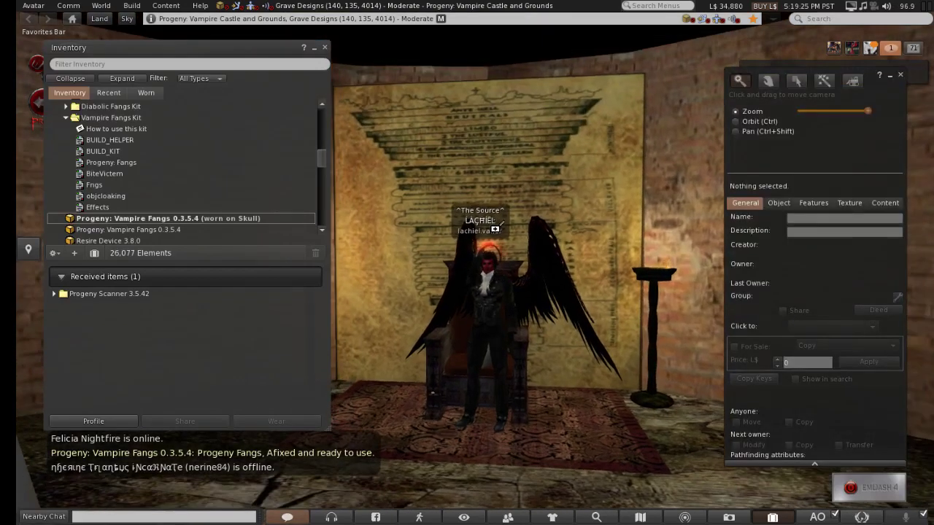
left_click_drag(494, 229, 495, 149, "alt")
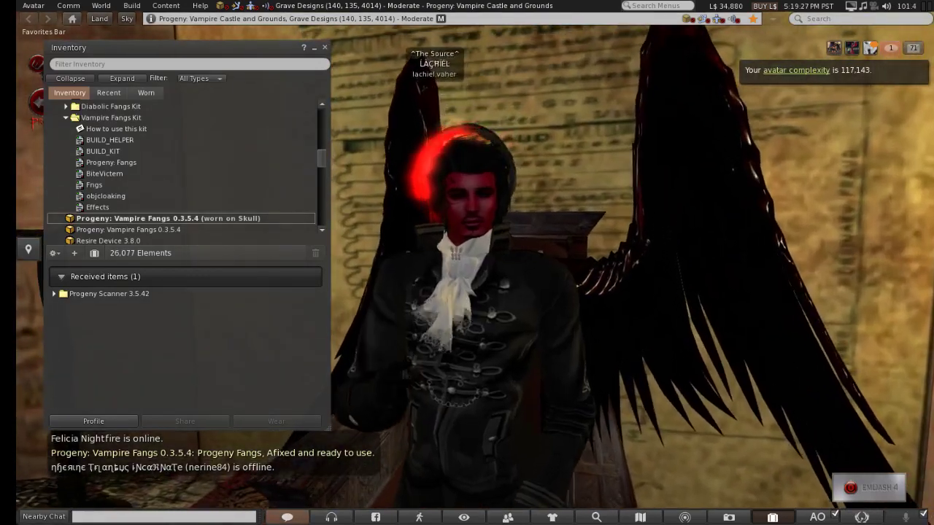
key("ctrl+3")
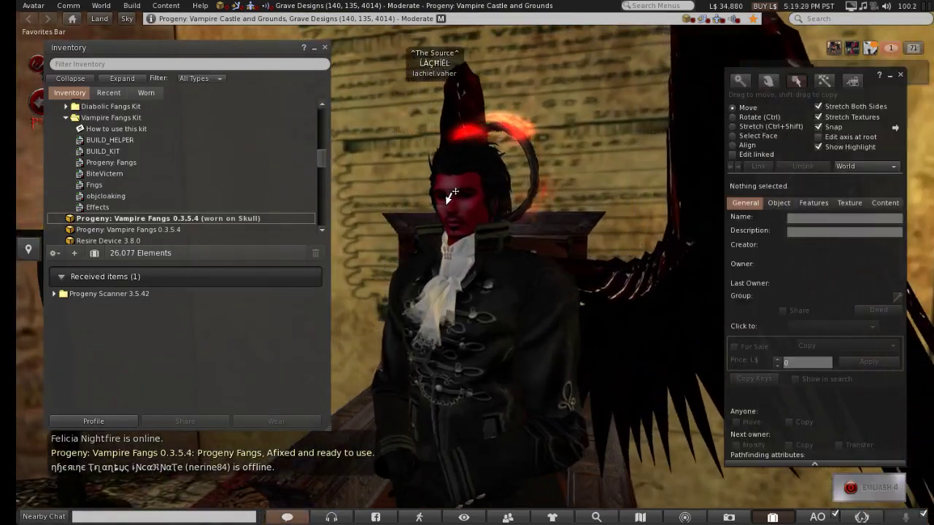